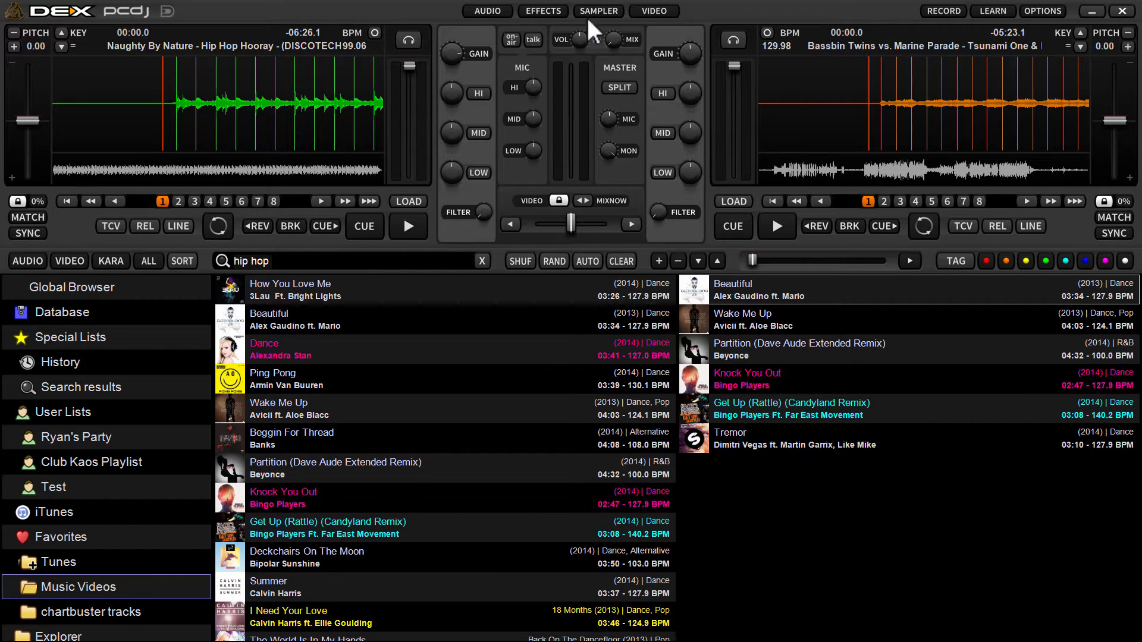
Look through the effects, mixer and video views, and bring up the sampler between the decks
click(554, 14)
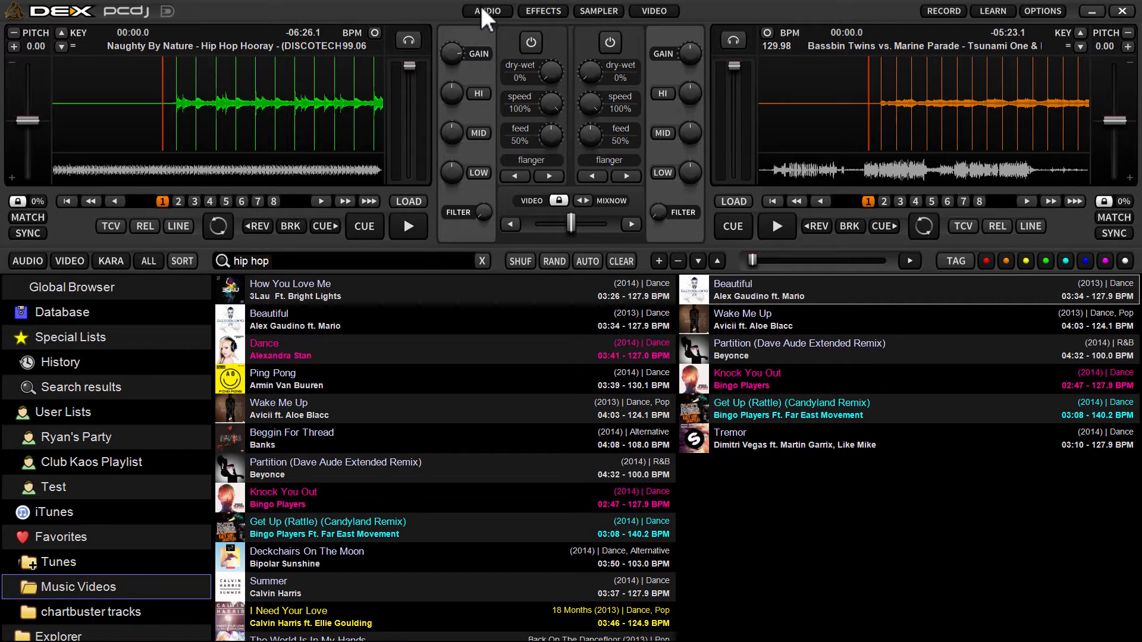
click(486, 10)
click(533, 8)
click(653, 8)
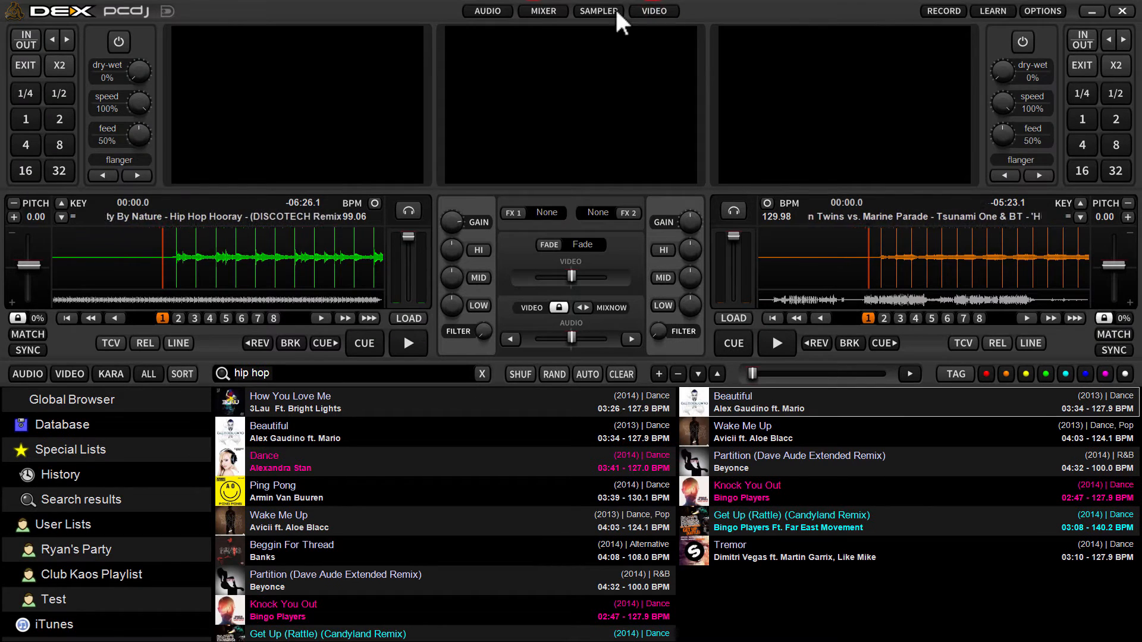
click(505, 8)
click(580, 8)
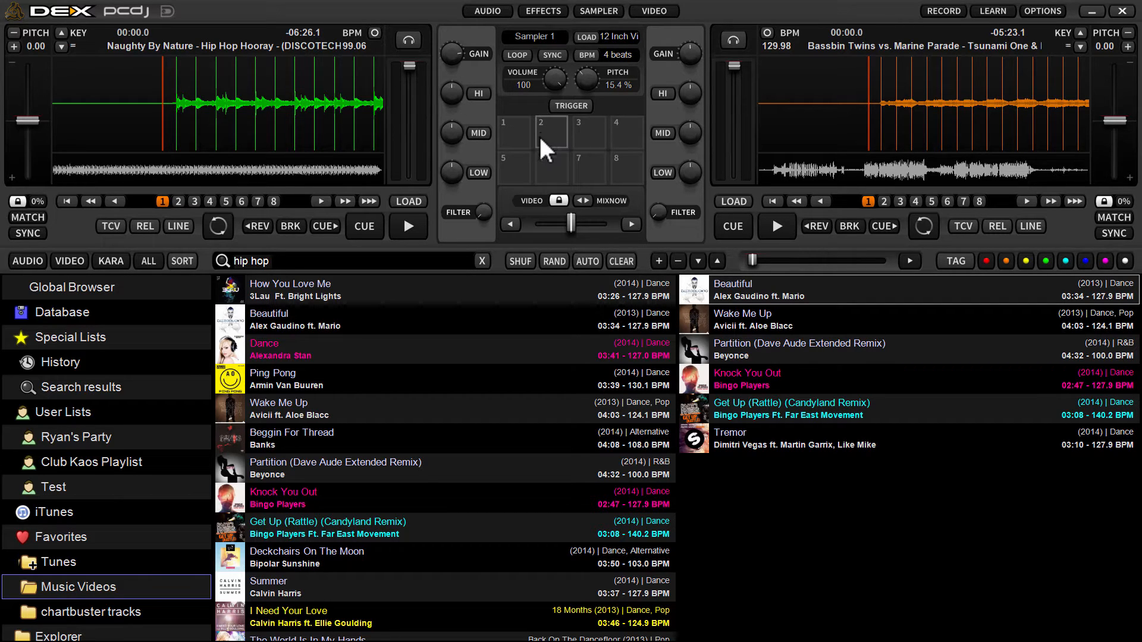
Load the sample "Samples - Scratches (Ahh Yeah).mp3" into sampler slot 3
click(589, 132)
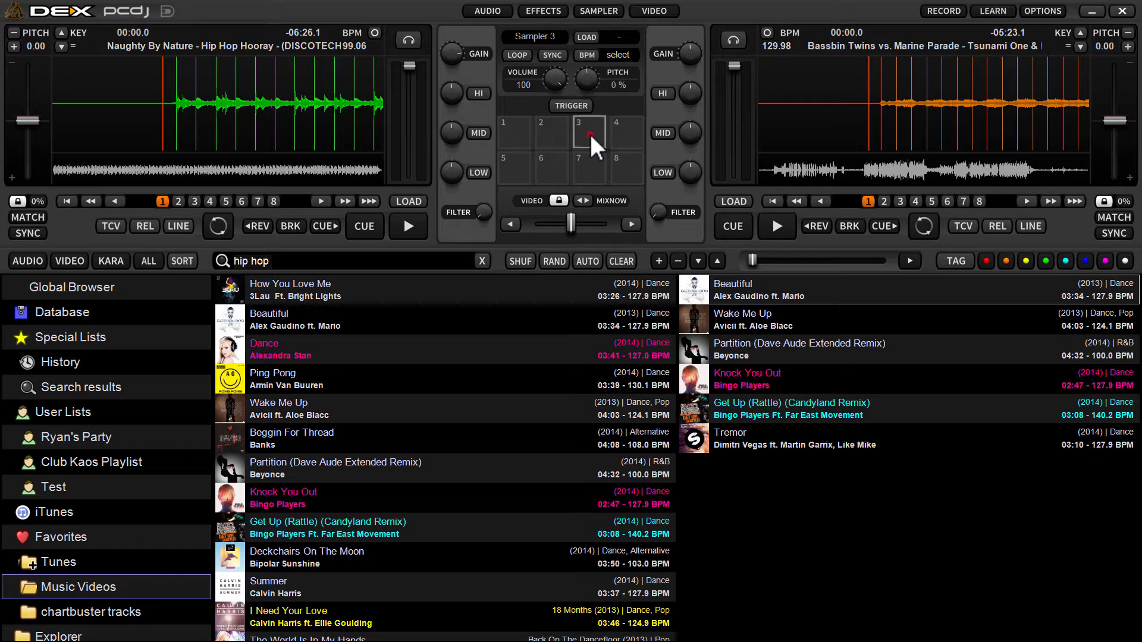
click(592, 37)
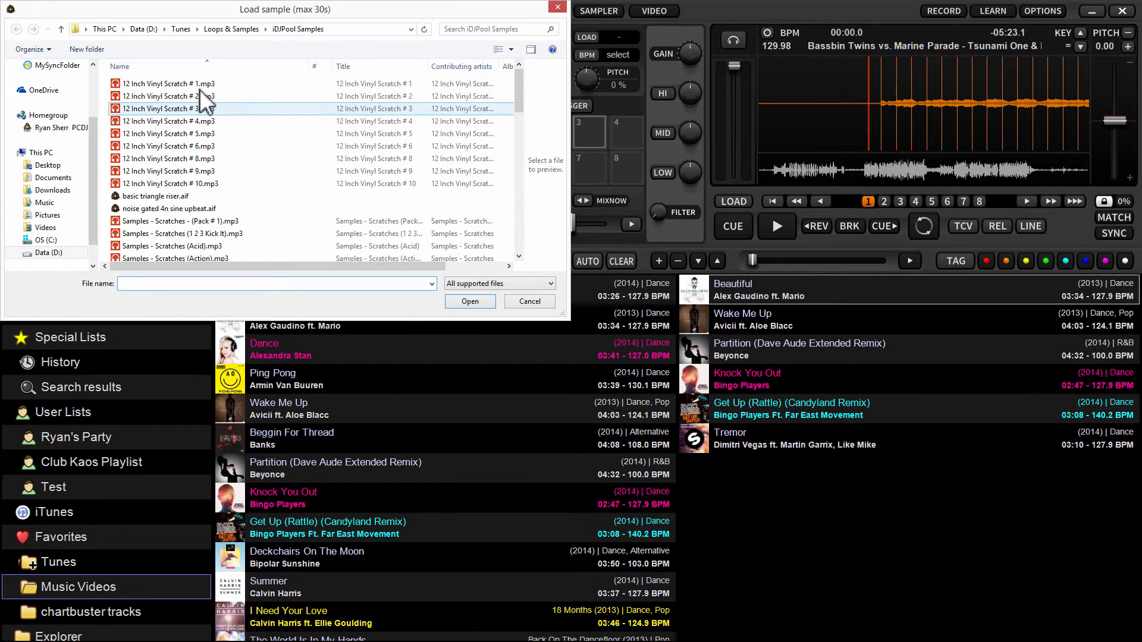
click(182, 109)
click(206, 121)
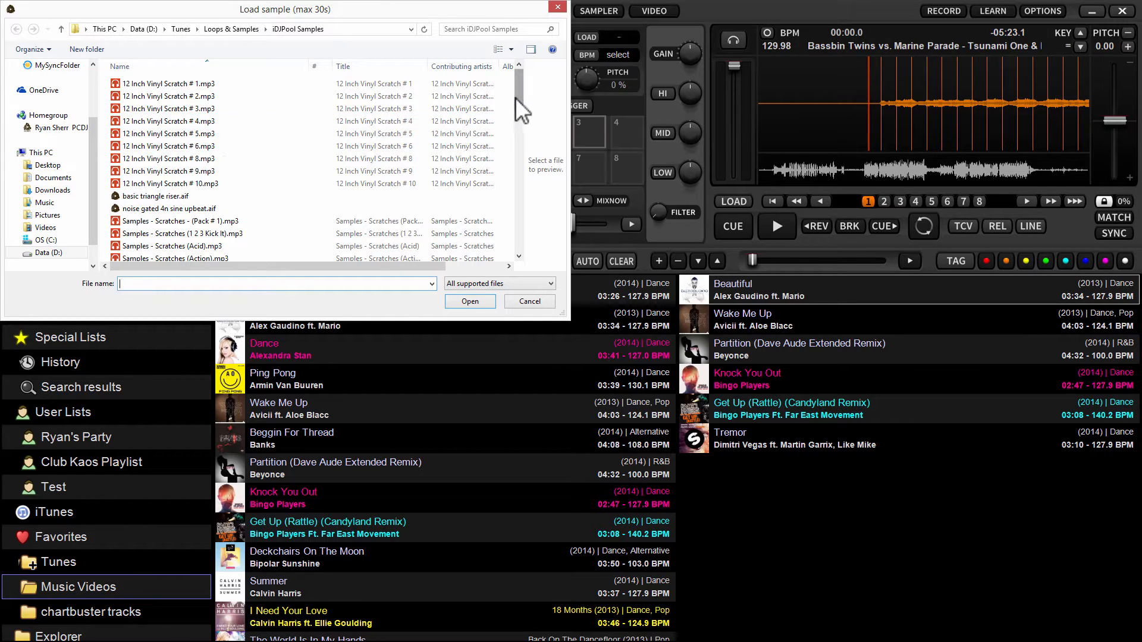
drag(518, 74, 512, 105)
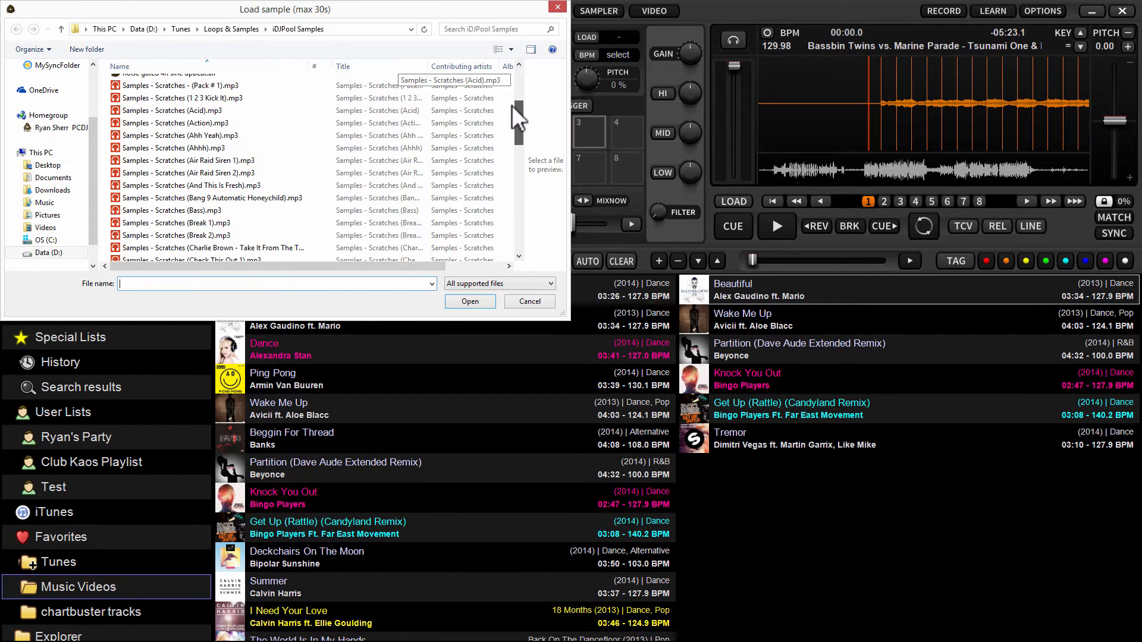
double_click(195, 135)
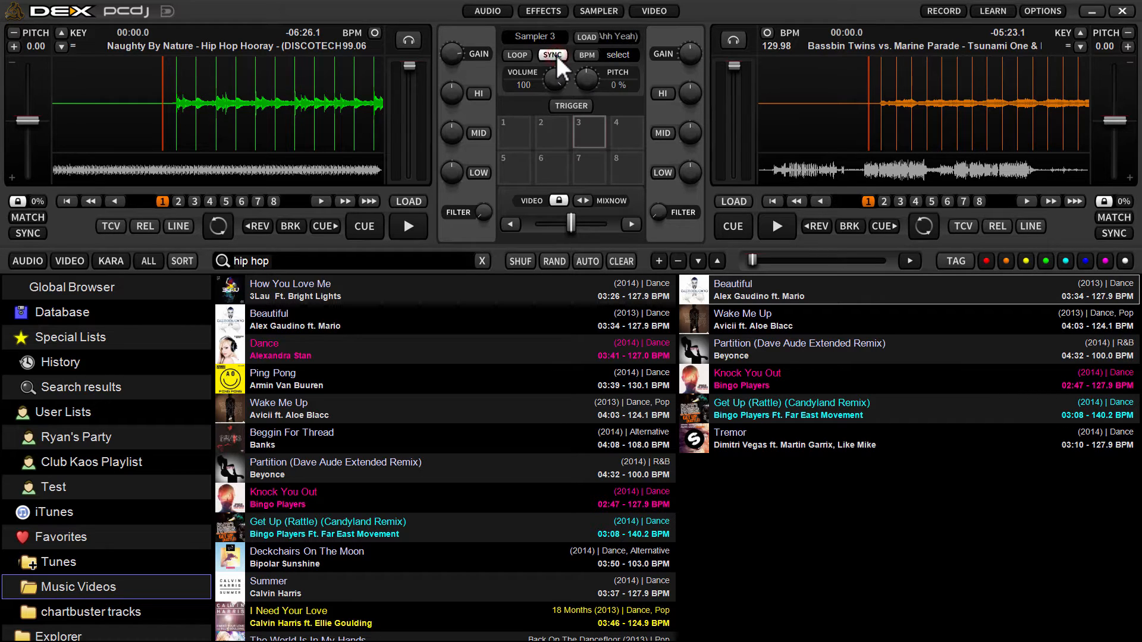
Set the beat length of the sample in slot 3 to 4 beats
click(581, 53)
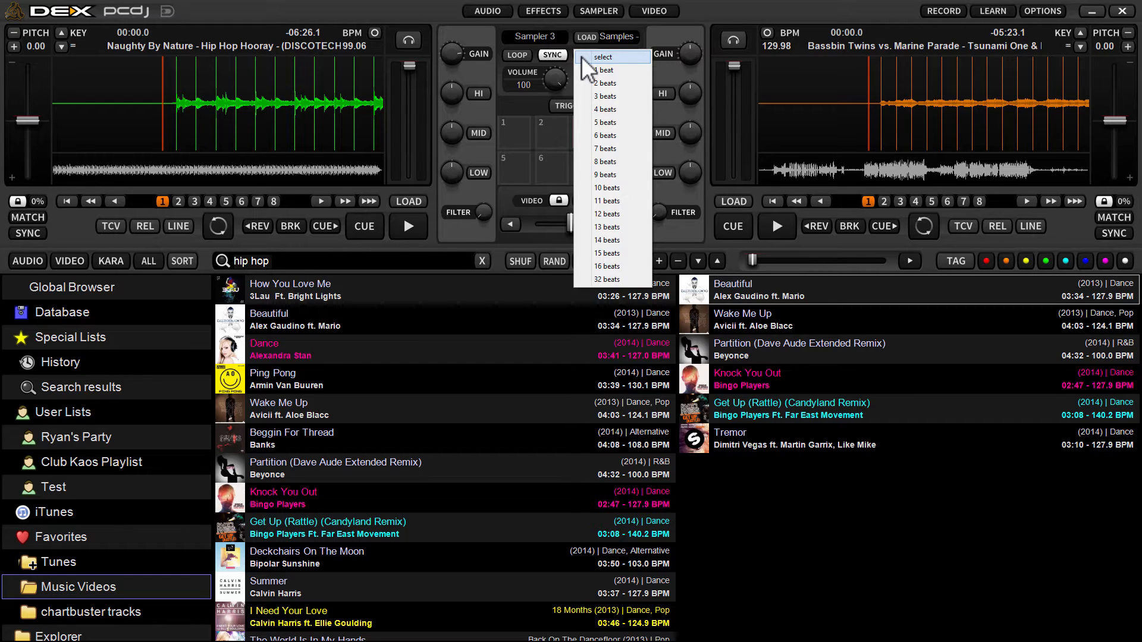
click(570, 24)
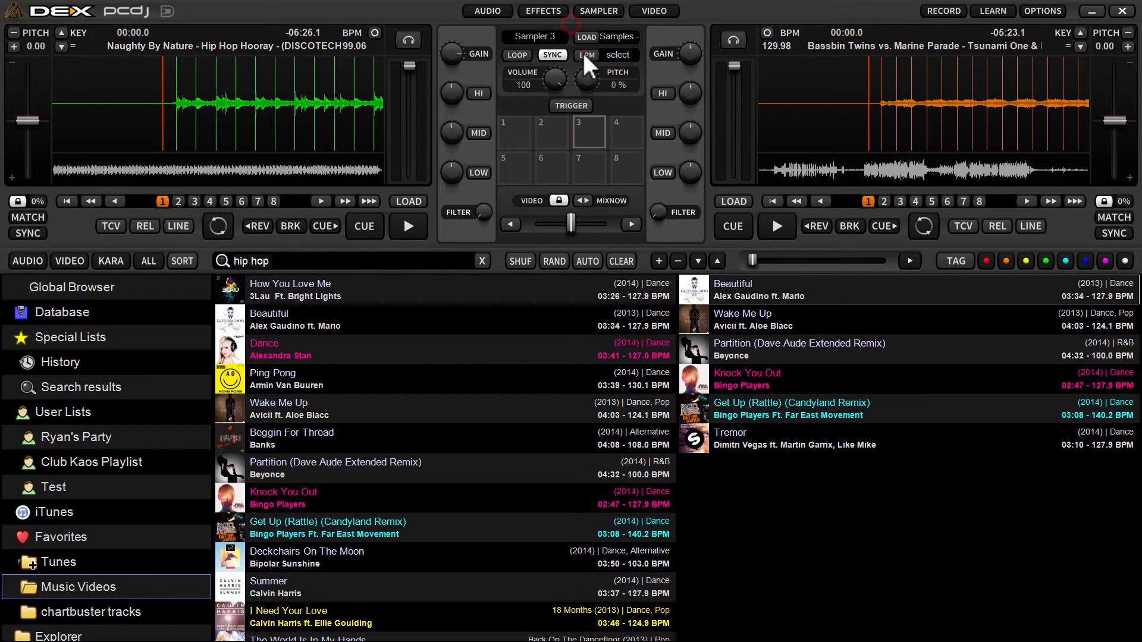
click(583, 53)
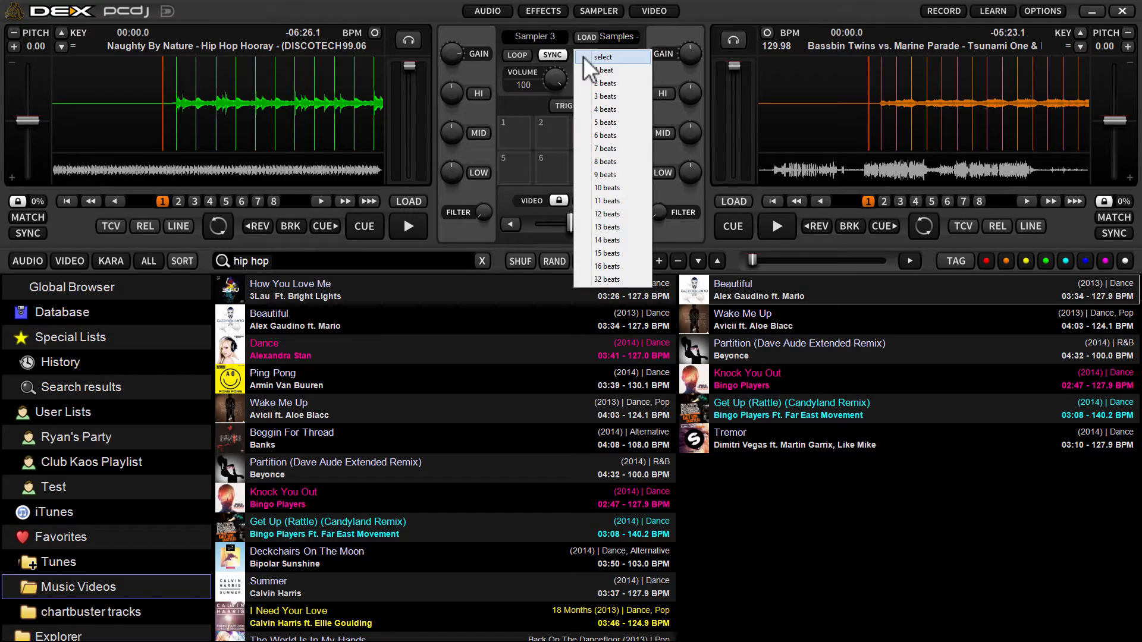
click(606, 109)
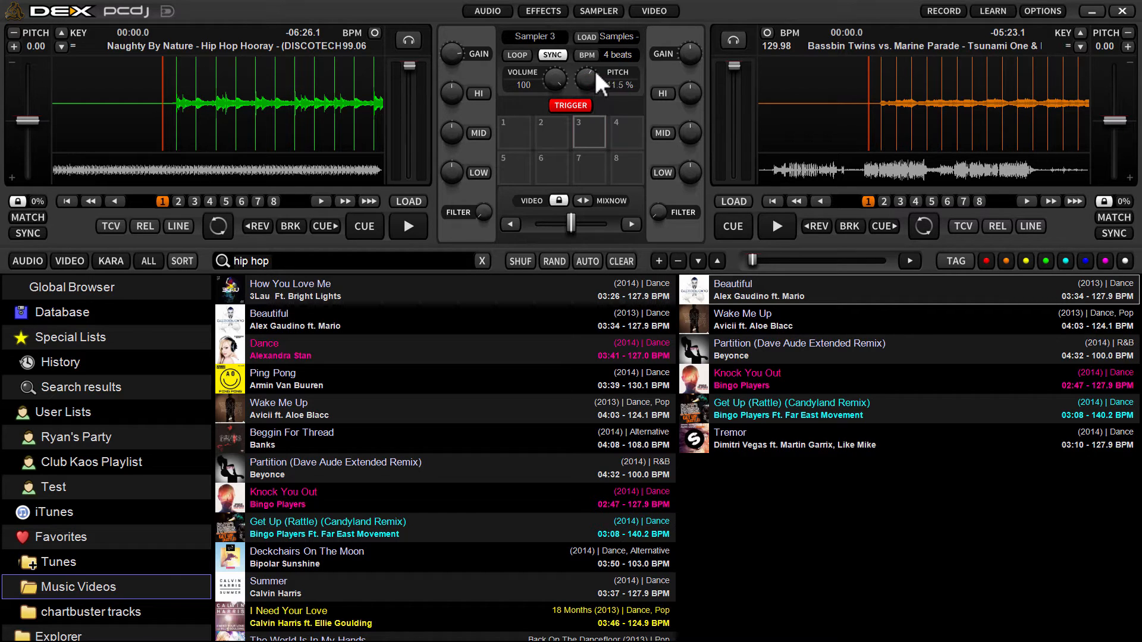
Reset the pitch of sampler slot 3 and trigger its sample
double_click(586, 76)
drag(586, 76, 588, 131)
click(588, 131)
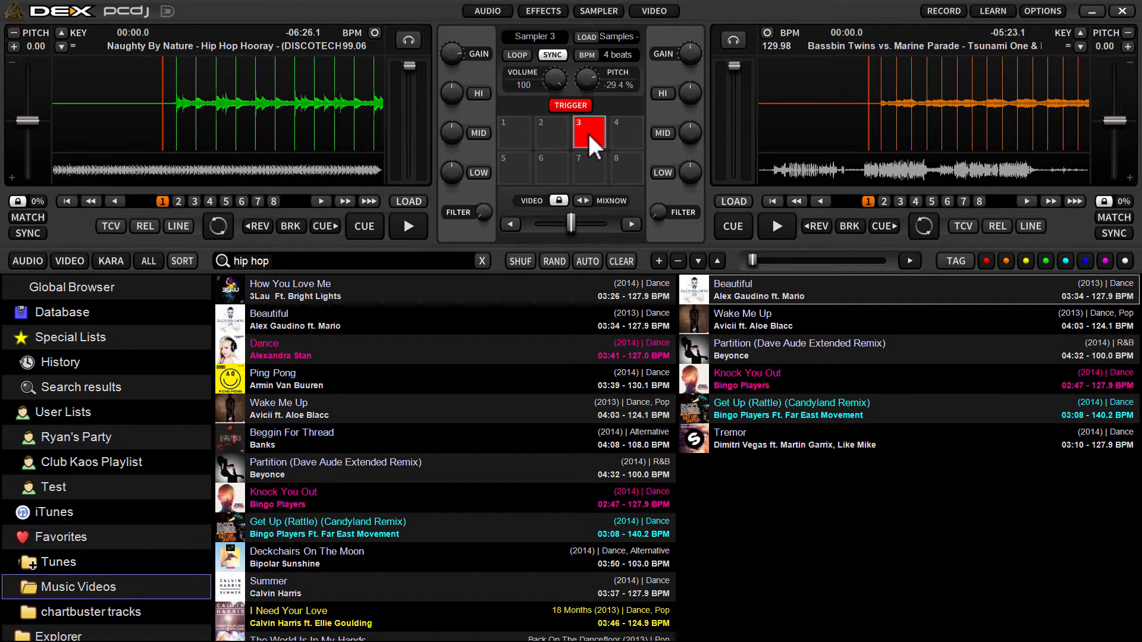
Play the "Hip Hop Hooray" deck, trigger sample 3 over it, and return the deck to its cue point
click(414, 225)
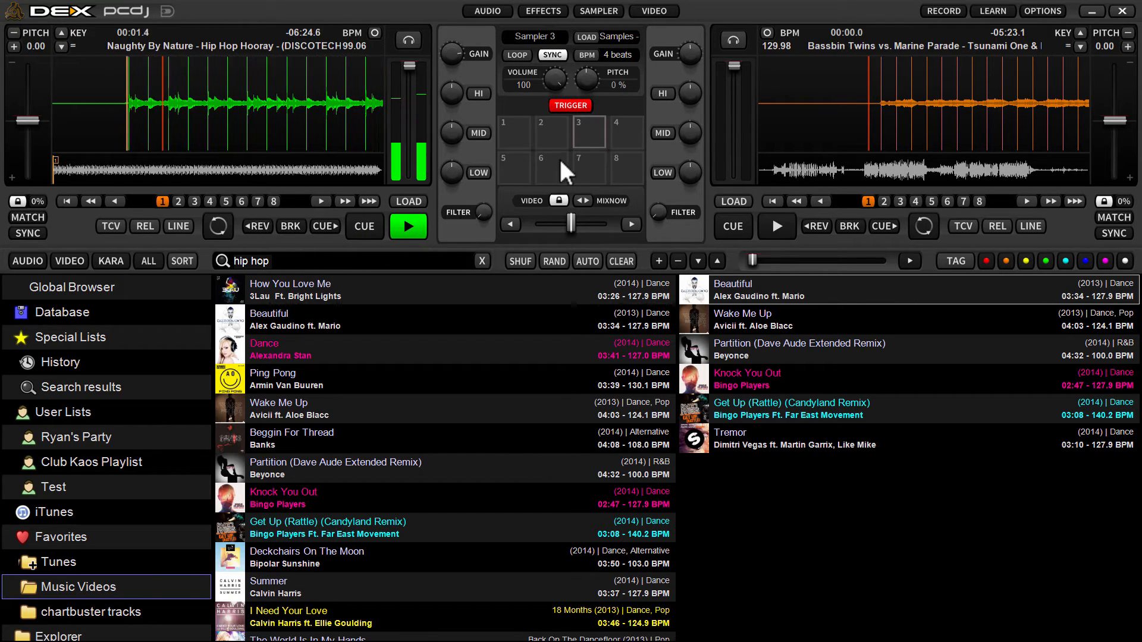
click(586, 136)
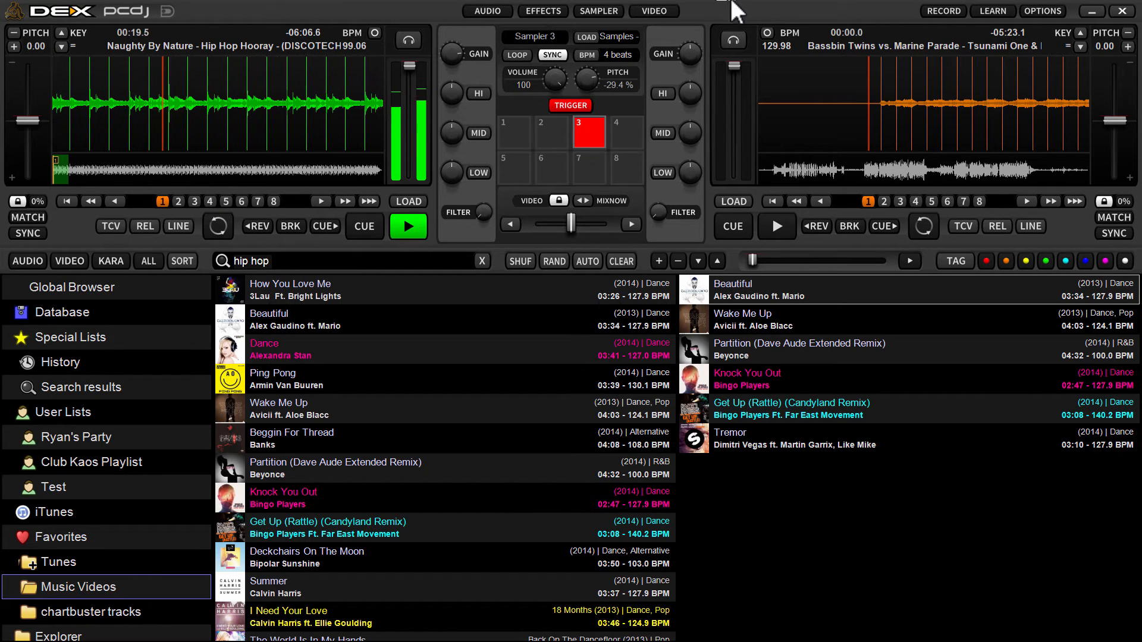
click(360, 227)
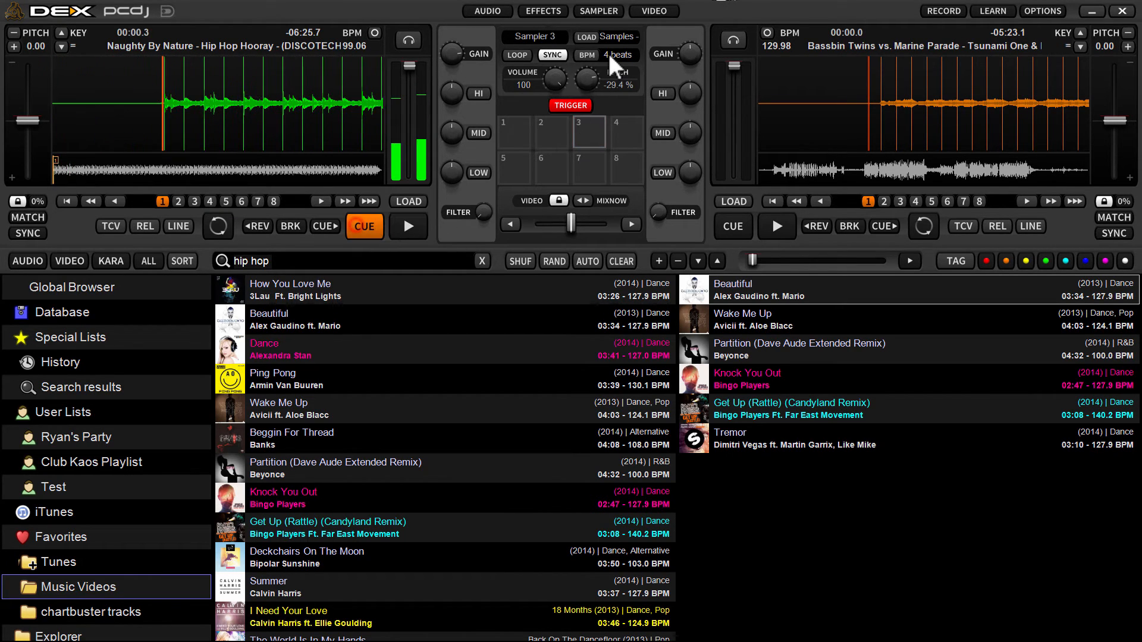
Load a 12 Inch Vinyl Scratch sample into sampler slot 4
click(624, 128)
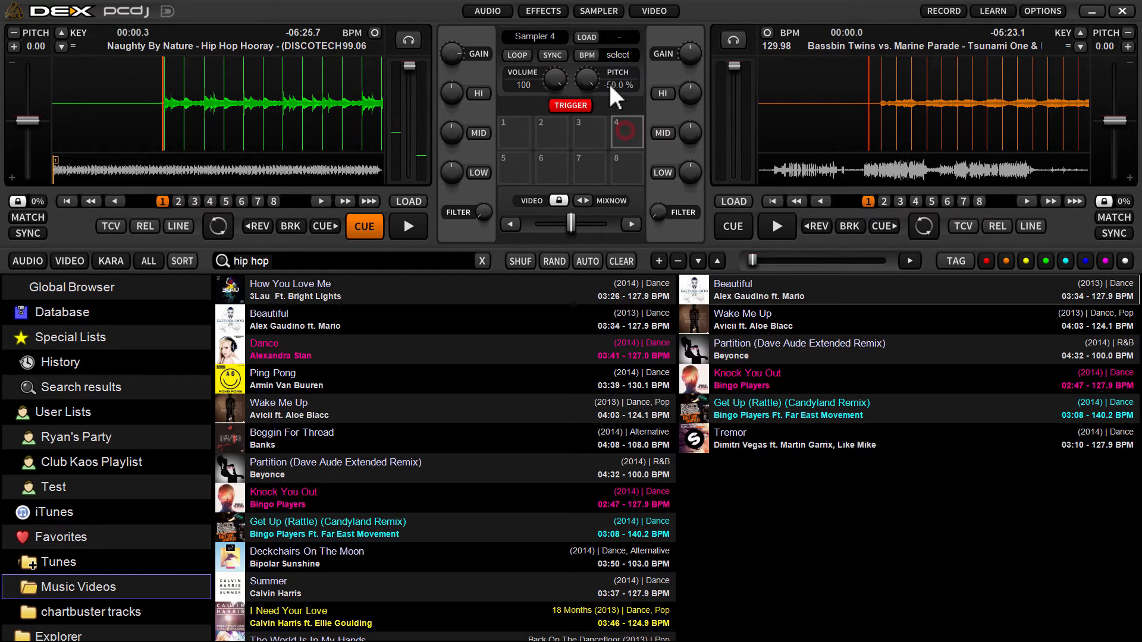
click(585, 37)
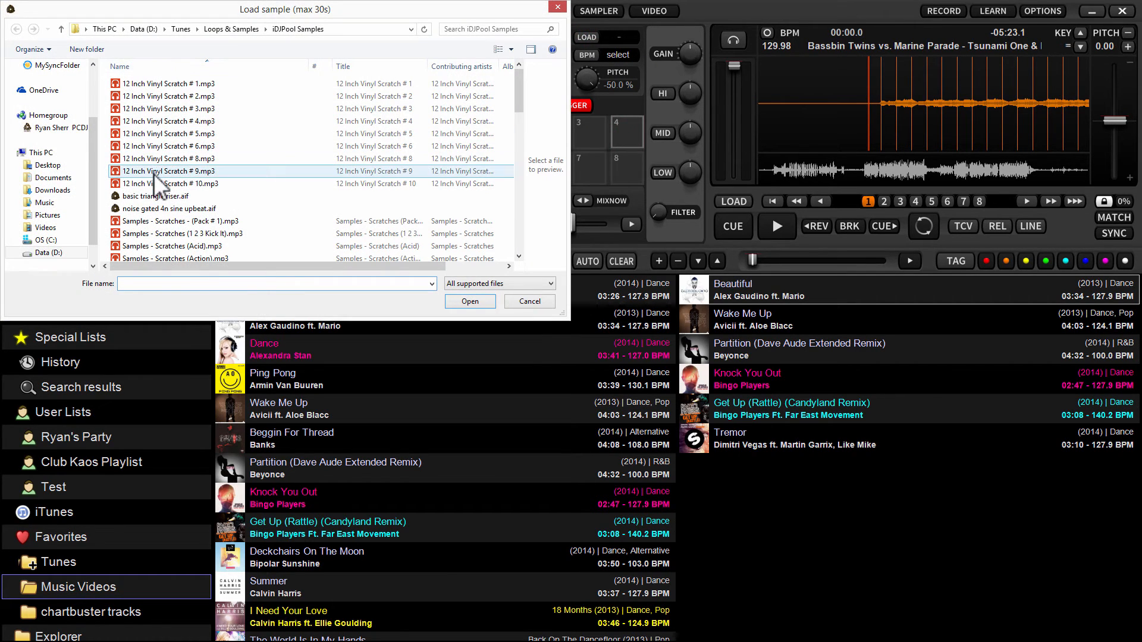
double_click(153, 151)
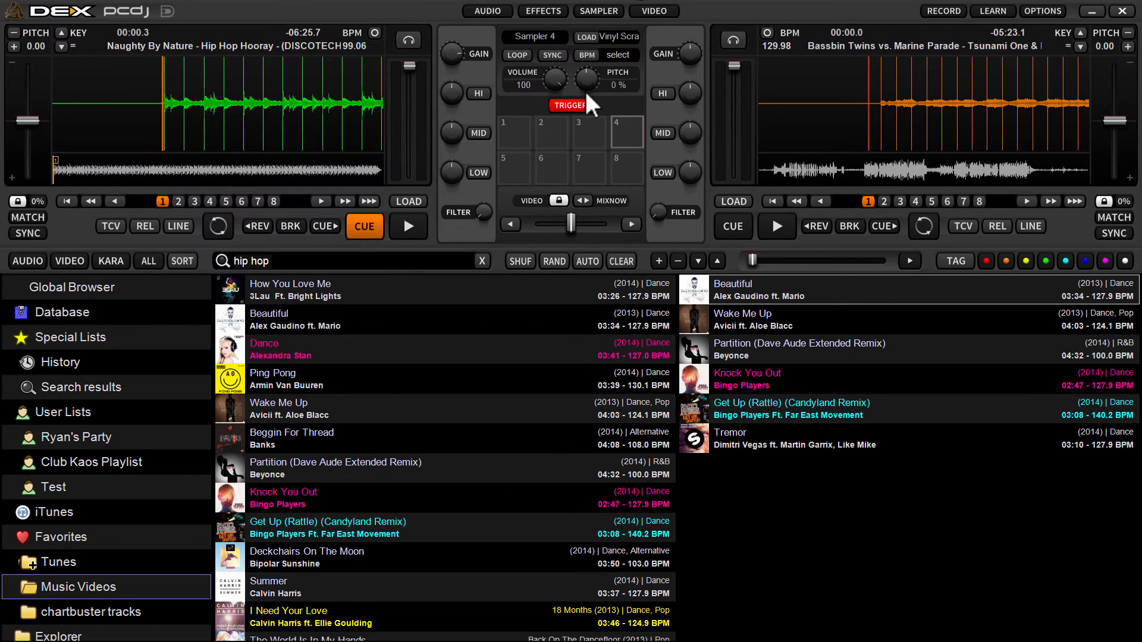
Load the sample "basic triangle riser.aif" into sampler slot 5
click(501, 156)
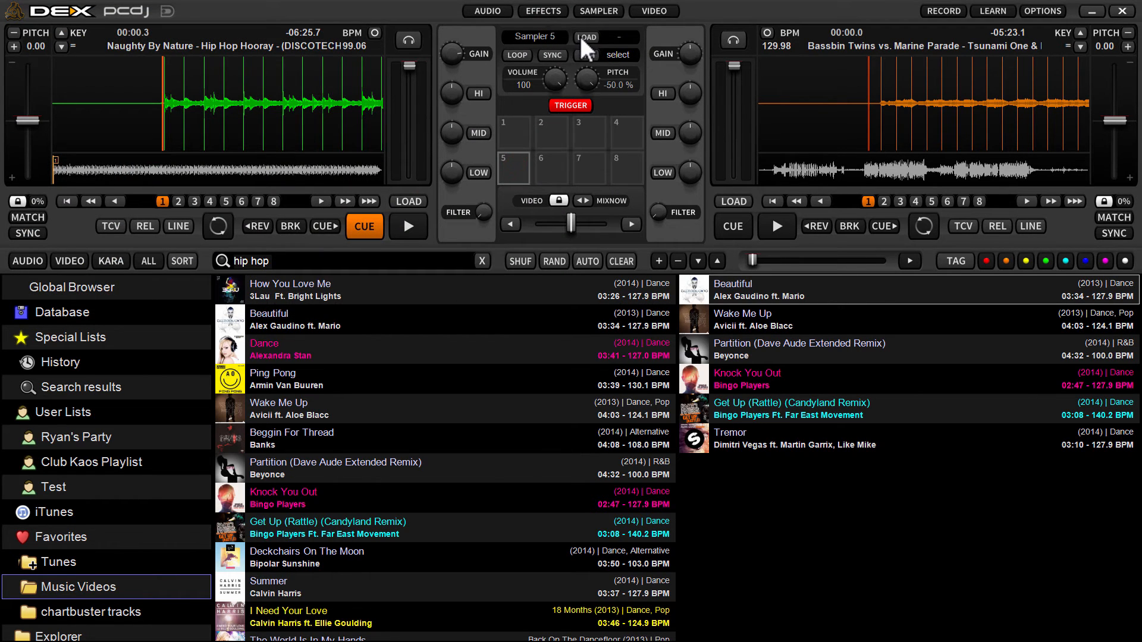
click(581, 36)
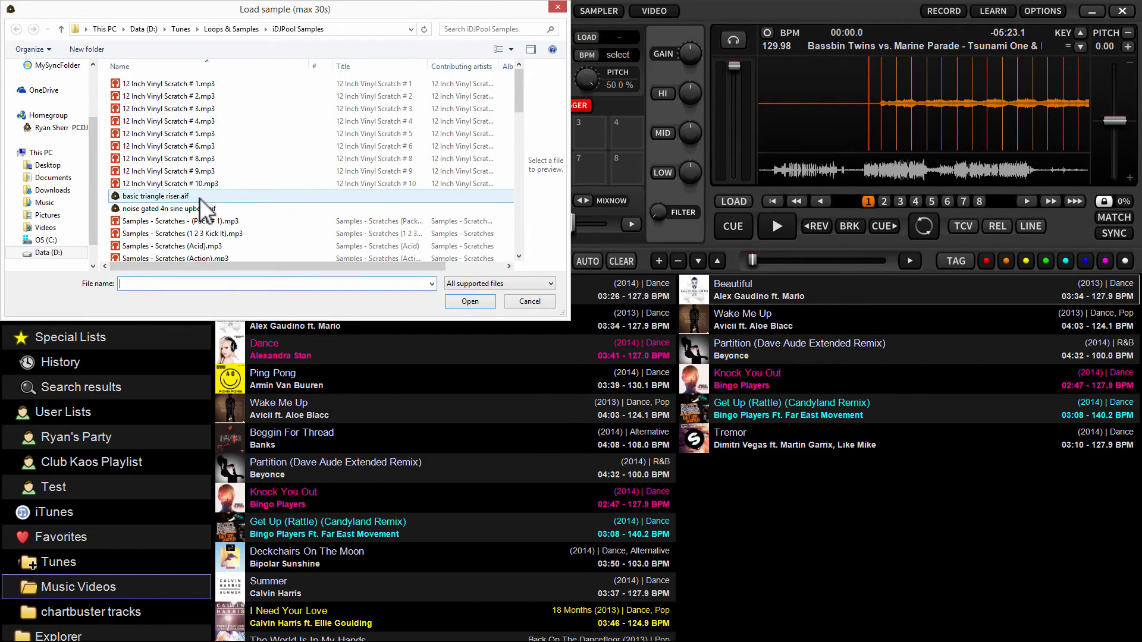
double_click(199, 198)
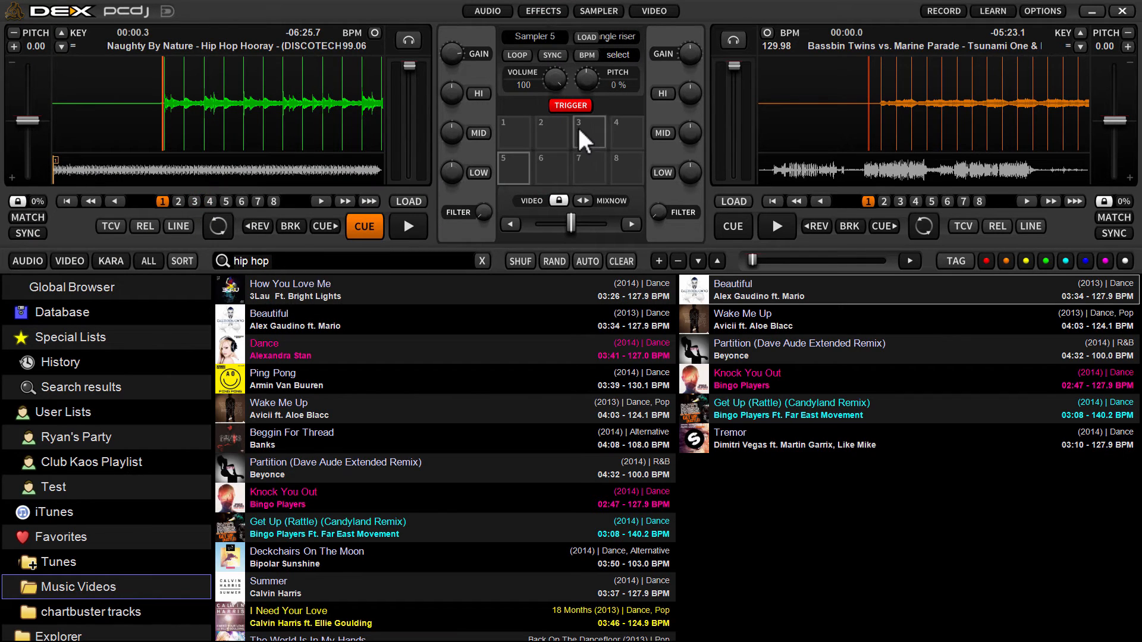
Load the sample "Samples - Scratches (Acid).mp3" into sampler slot 6
click(534, 173)
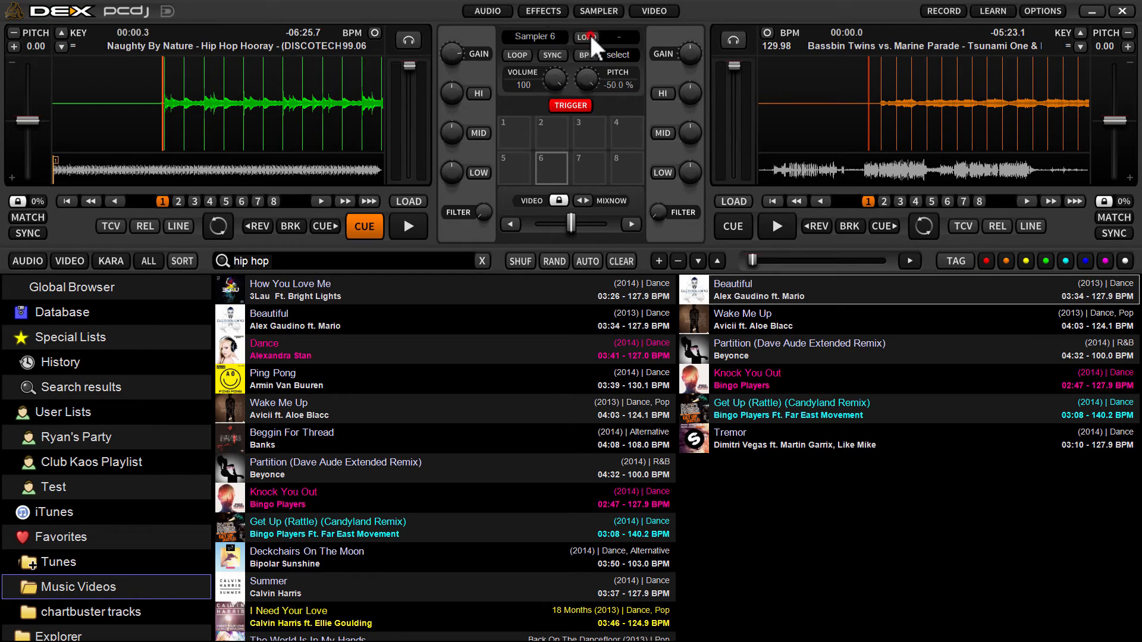
click(589, 36)
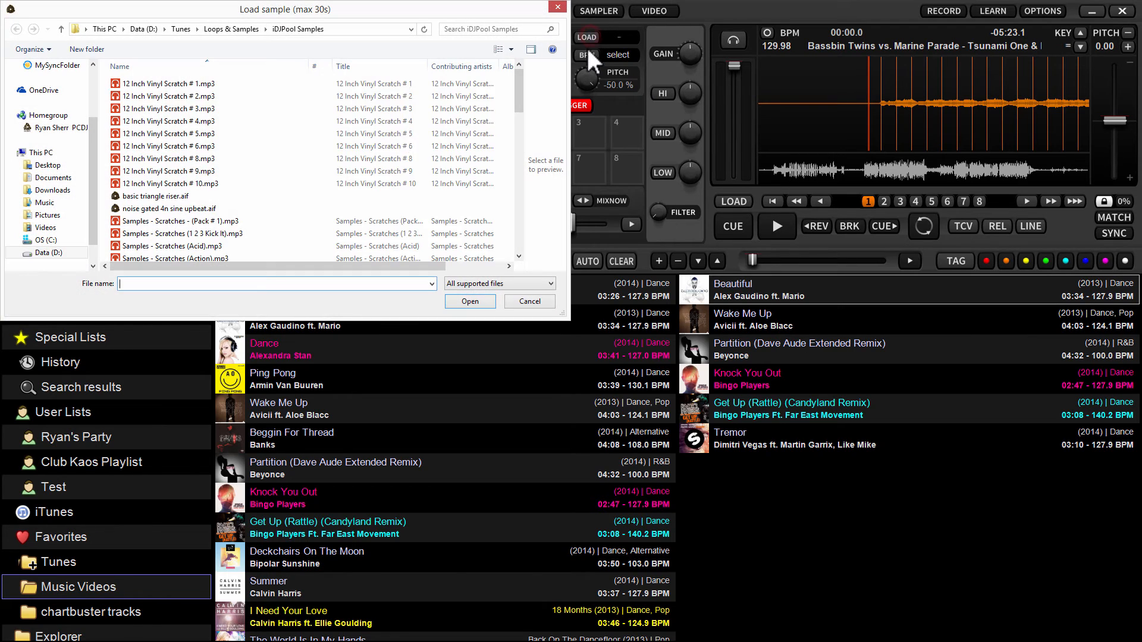
double_click(217, 249)
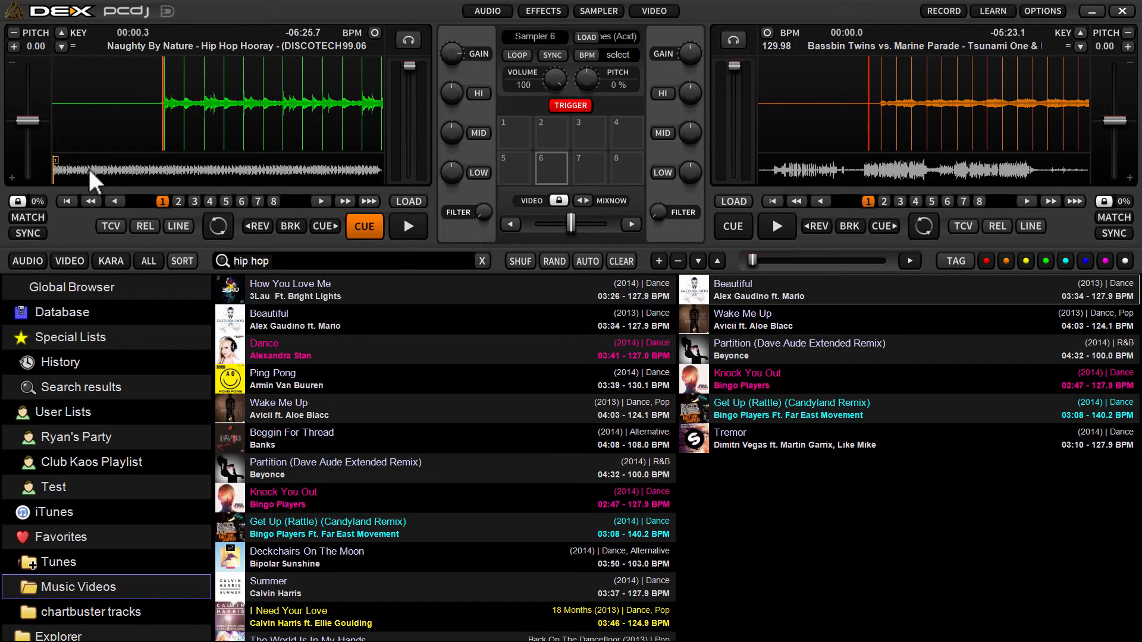
Play "Hip Hop Hooray" from about 9 seconds in and set an 8-beat loop on its deck
click(70, 167)
click(60, 170)
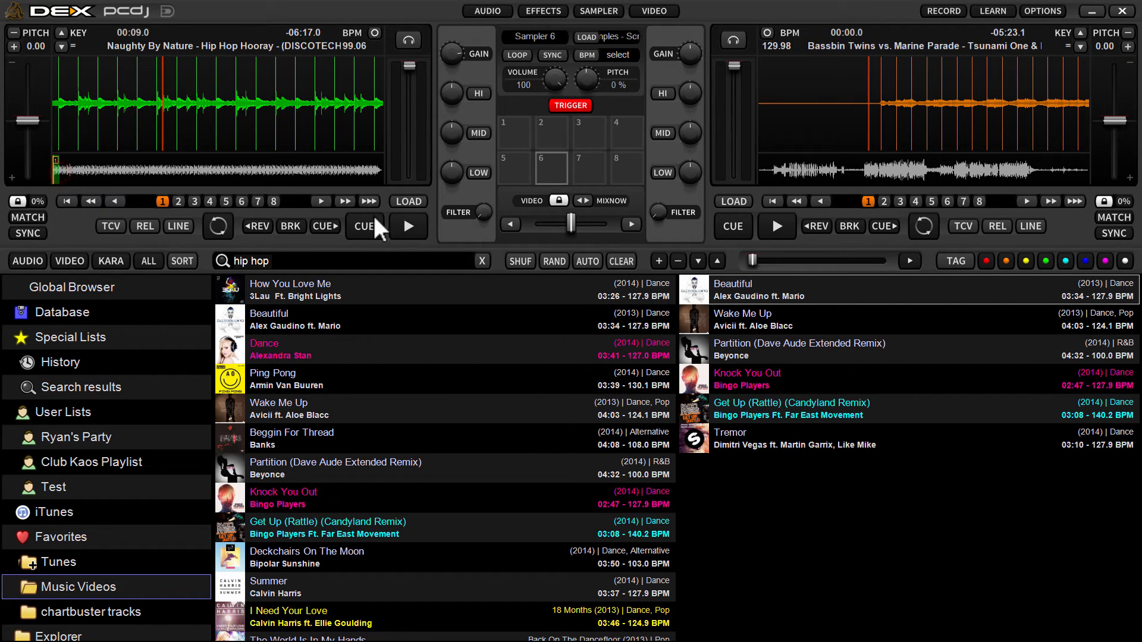
click(408, 225)
click(217, 226)
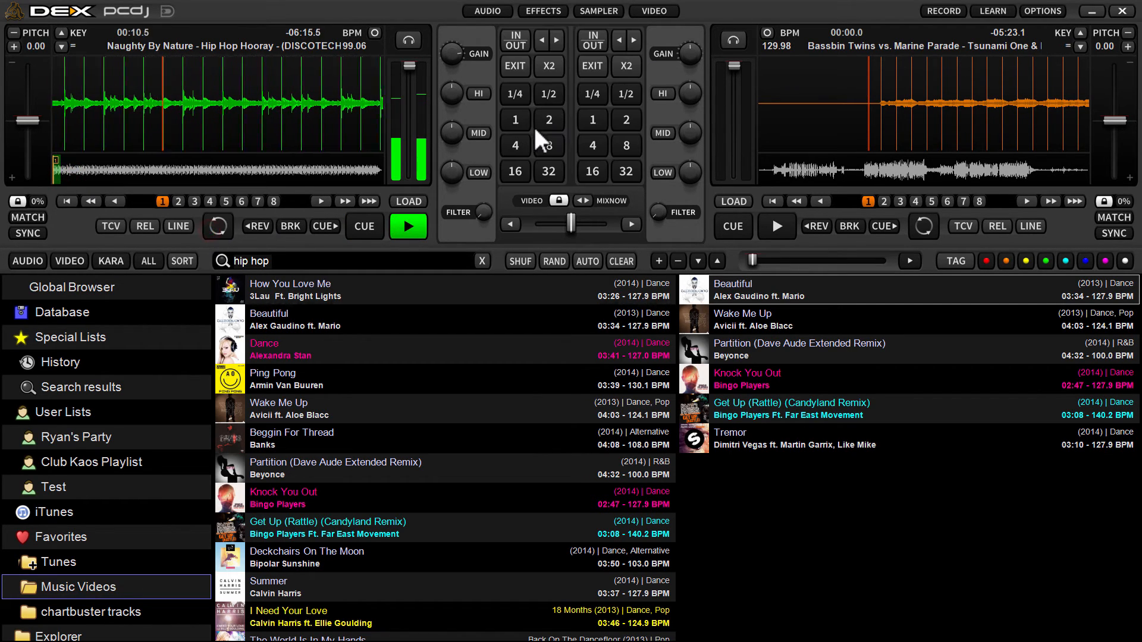
click(544, 141)
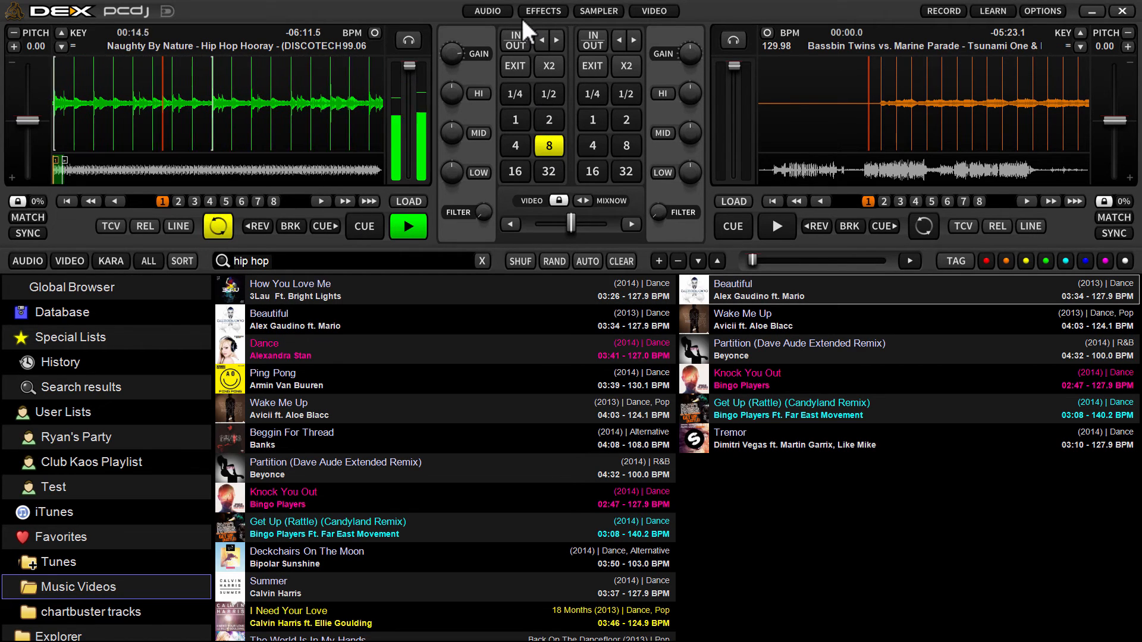
Trigger samples 2 and 1 from the sampler over the looping track, and return the deck to its cue point
click(544, 11)
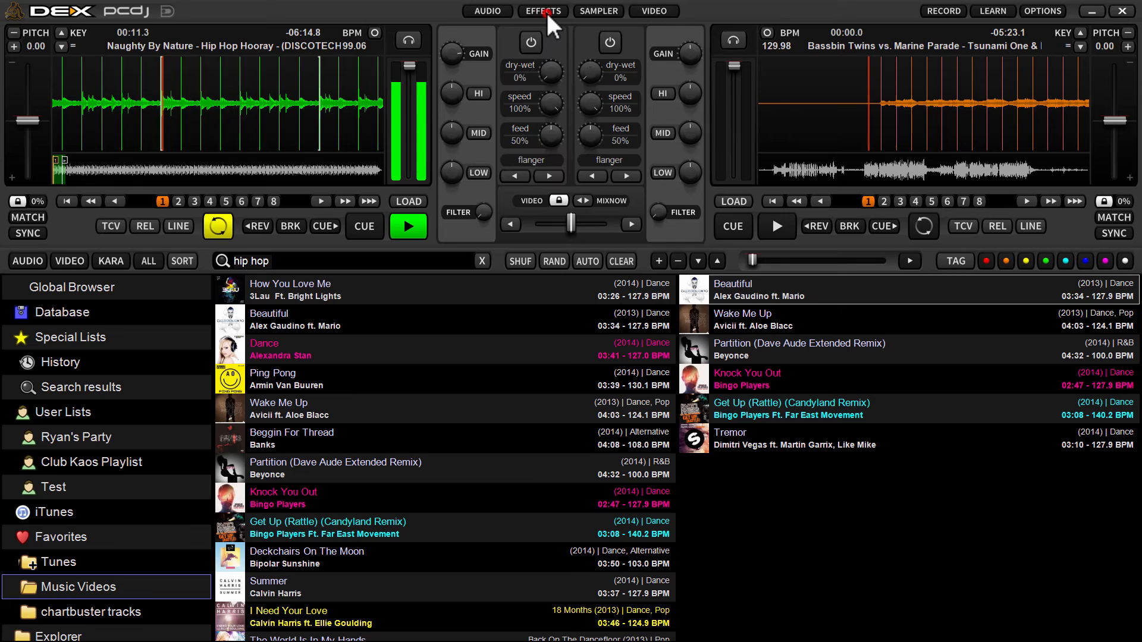
click(608, 14)
click(556, 122)
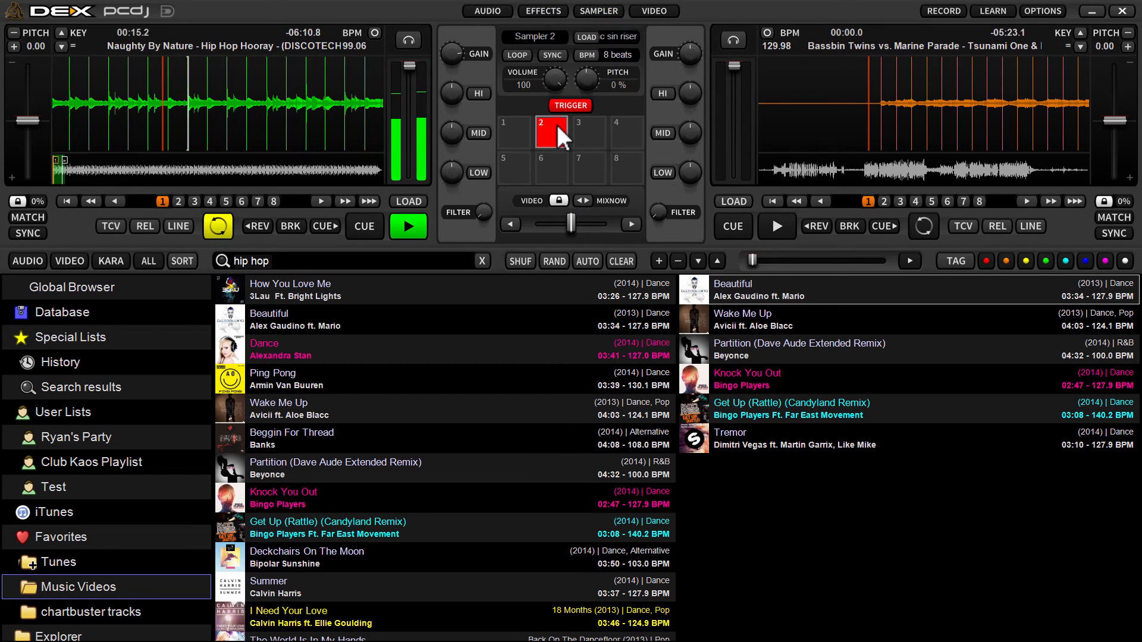
click(506, 133)
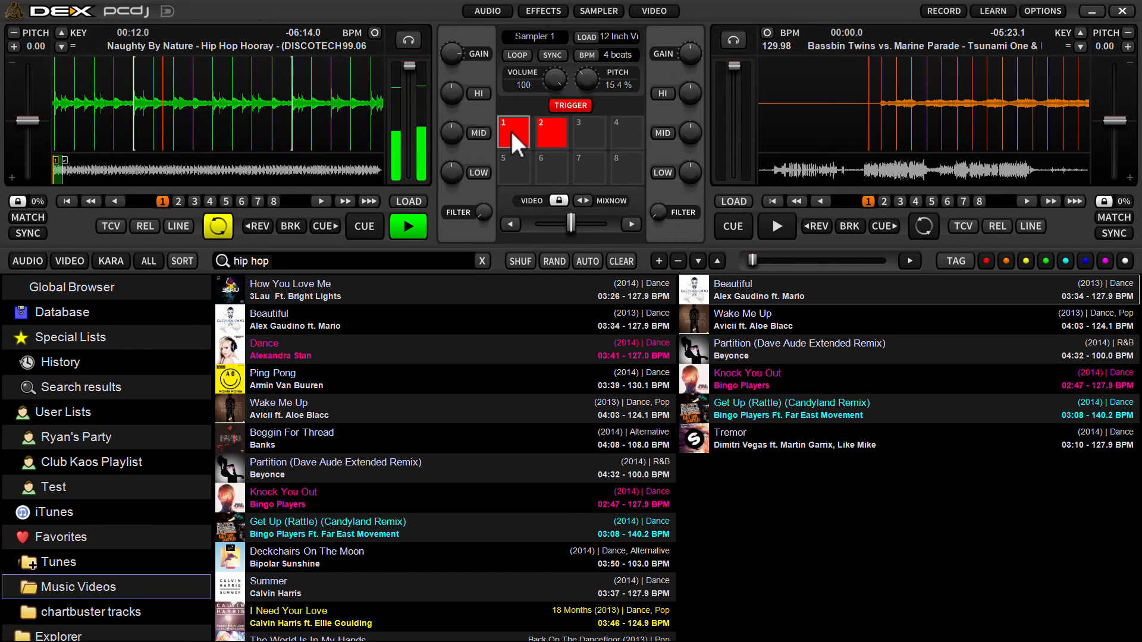
click(510, 129)
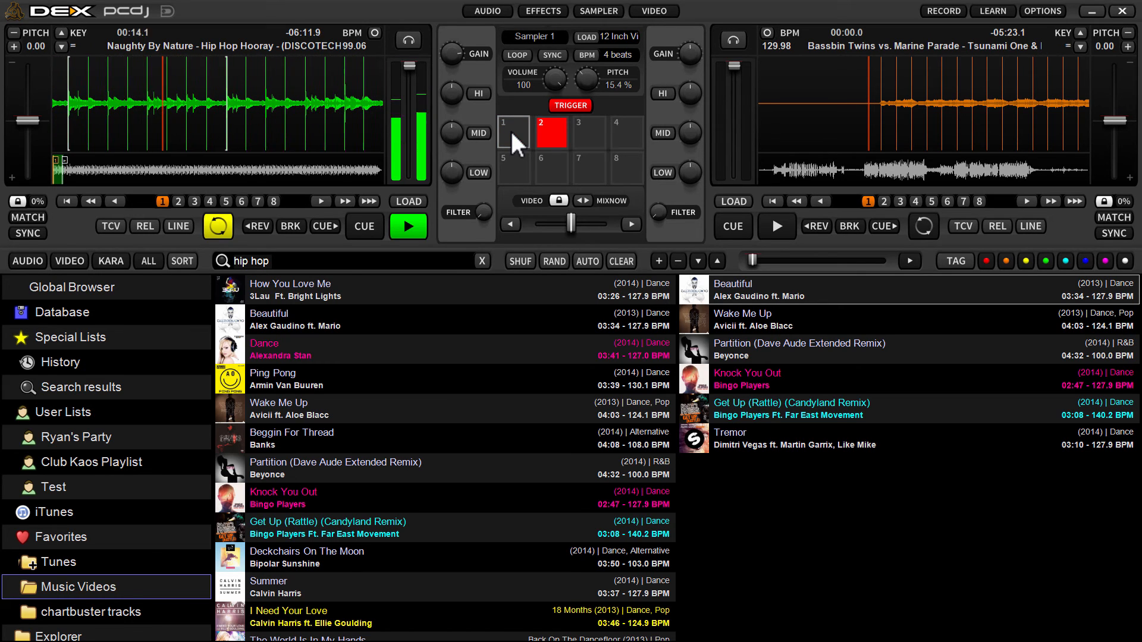
click(510, 130)
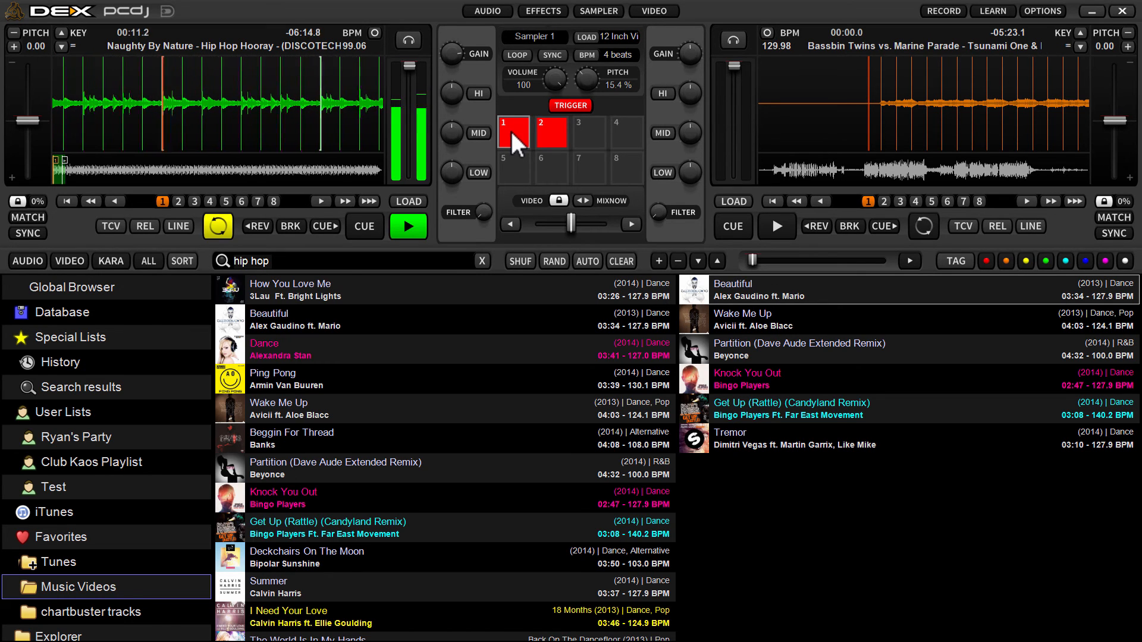
click(510, 130)
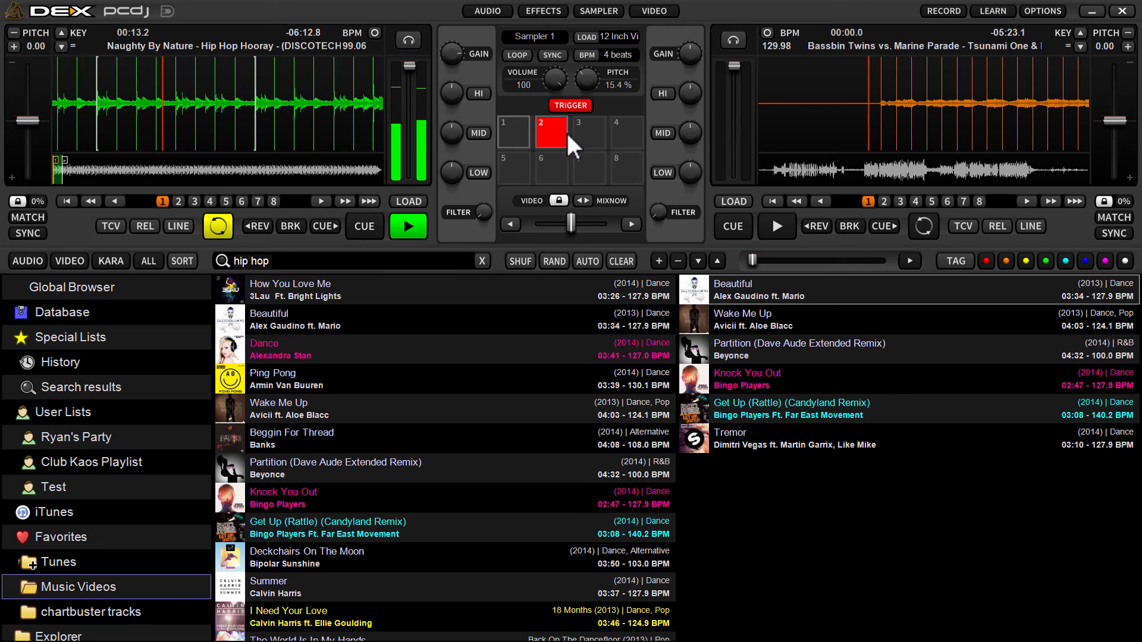
click(509, 130)
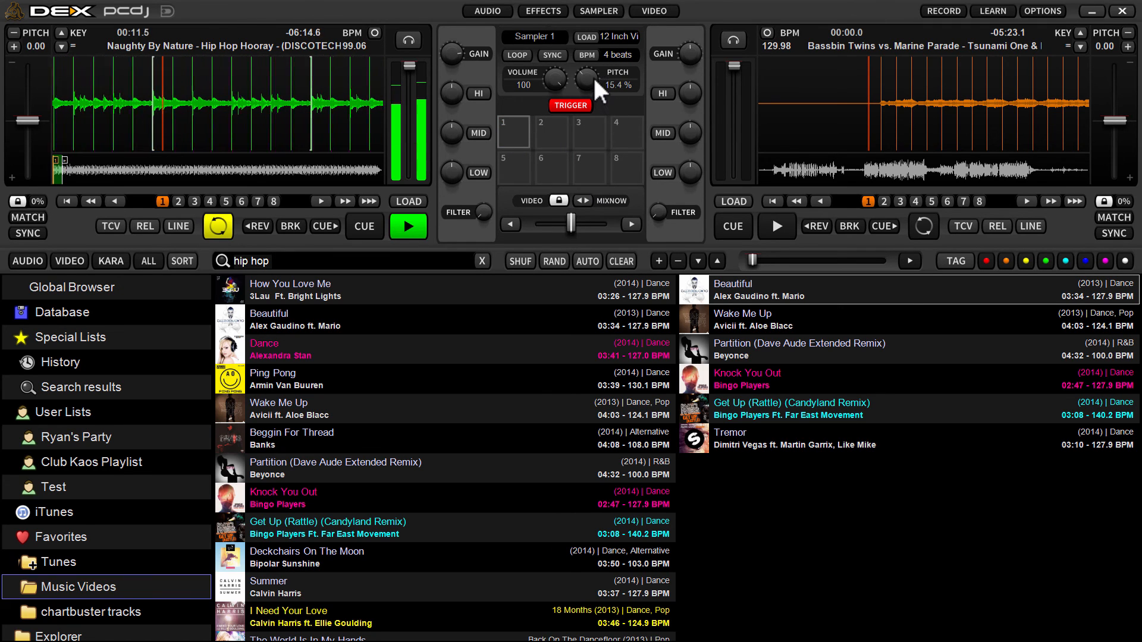
click(373, 222)
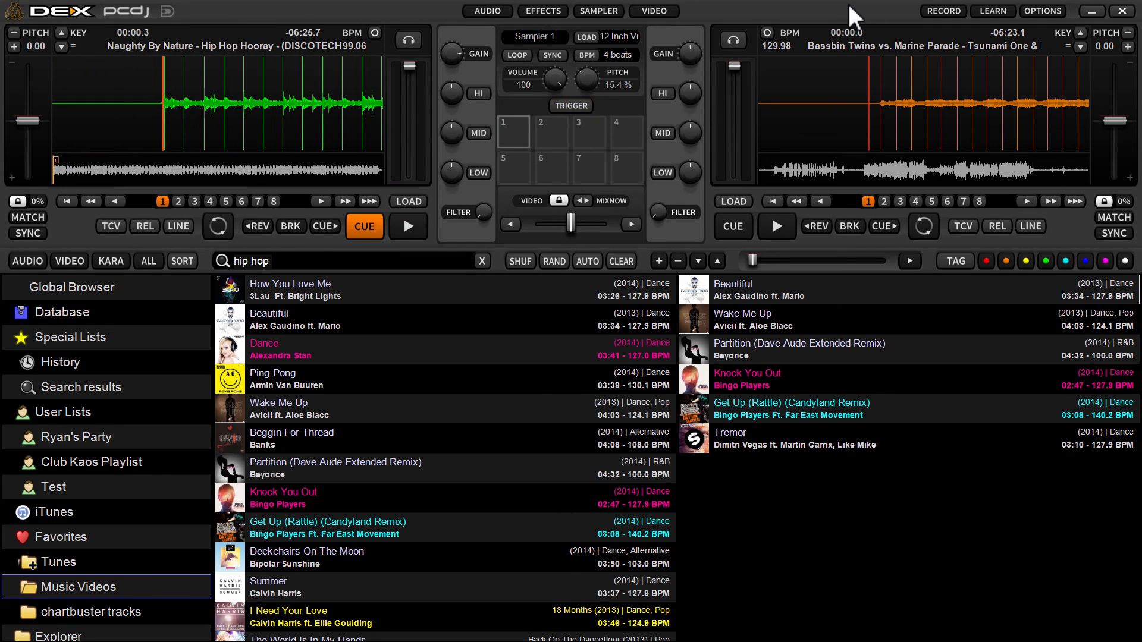